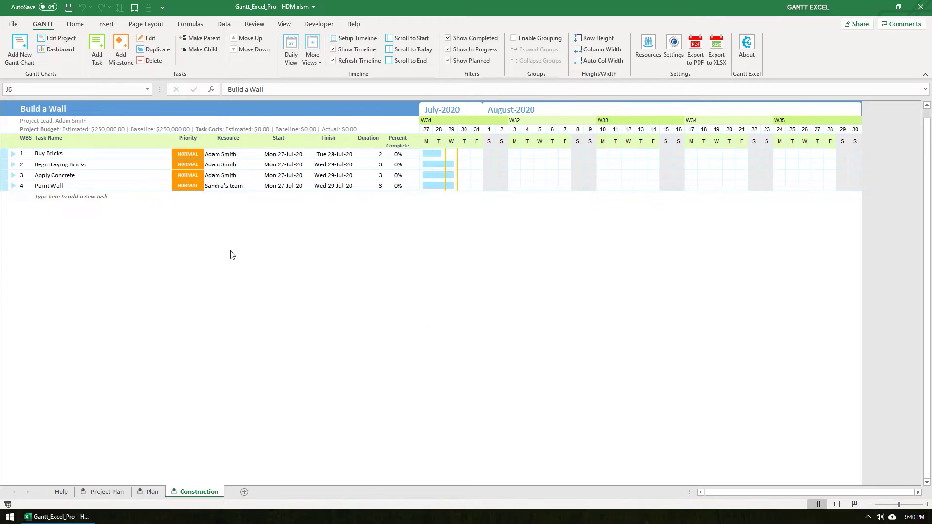
Select the Begin Laying Bricks task in the task list.
left_click(101, 197)
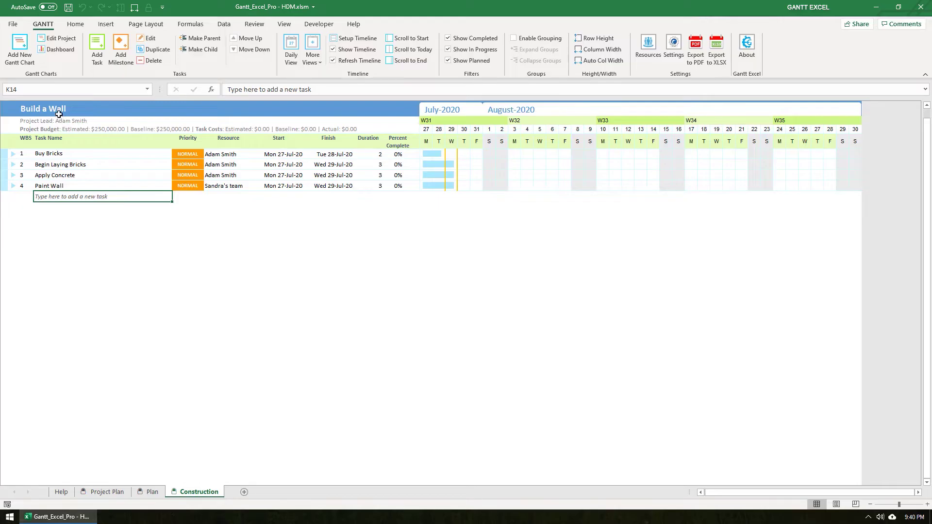
key("Up")
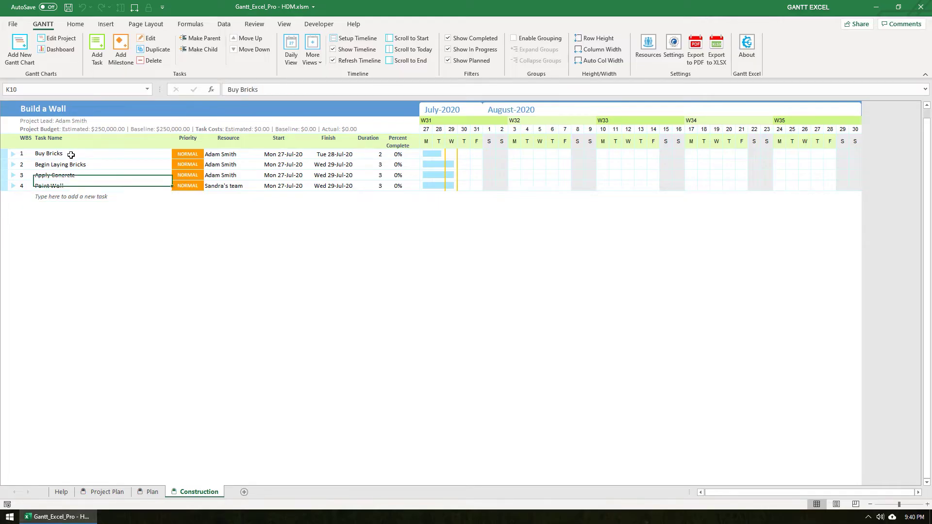
left_click(71, 155)
key("Down")
key("Down")
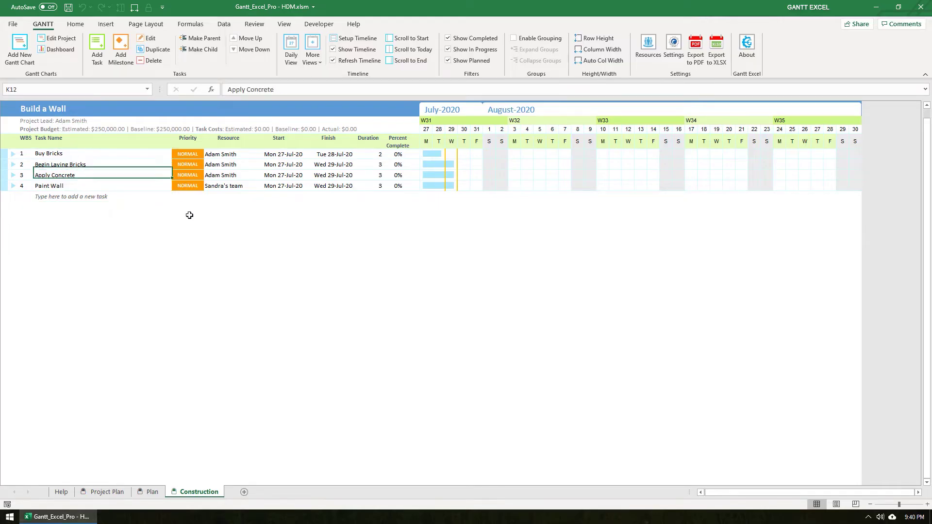
key("Down")
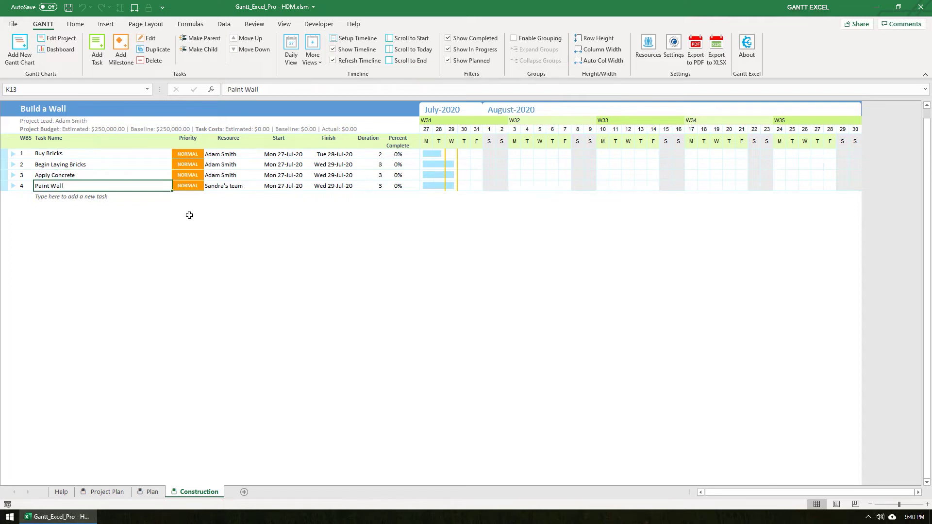
key("Down")
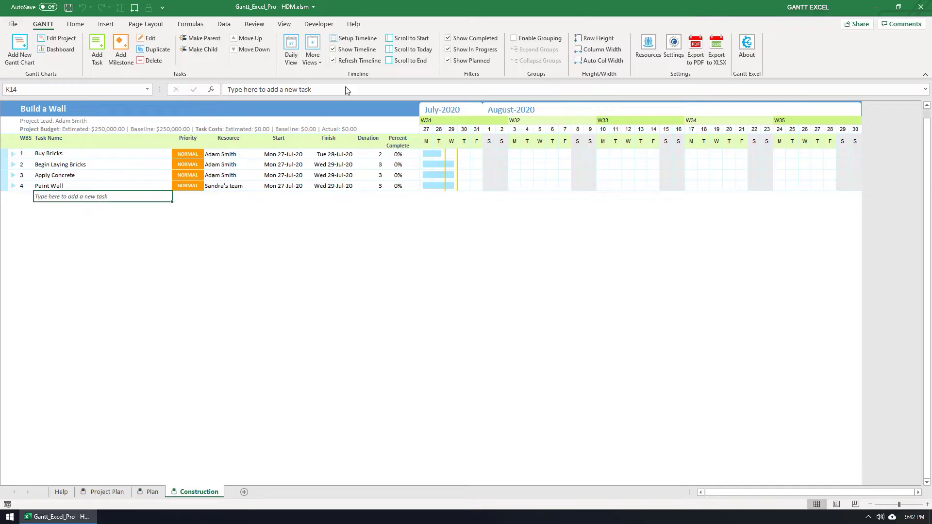
left_click(101, 164)
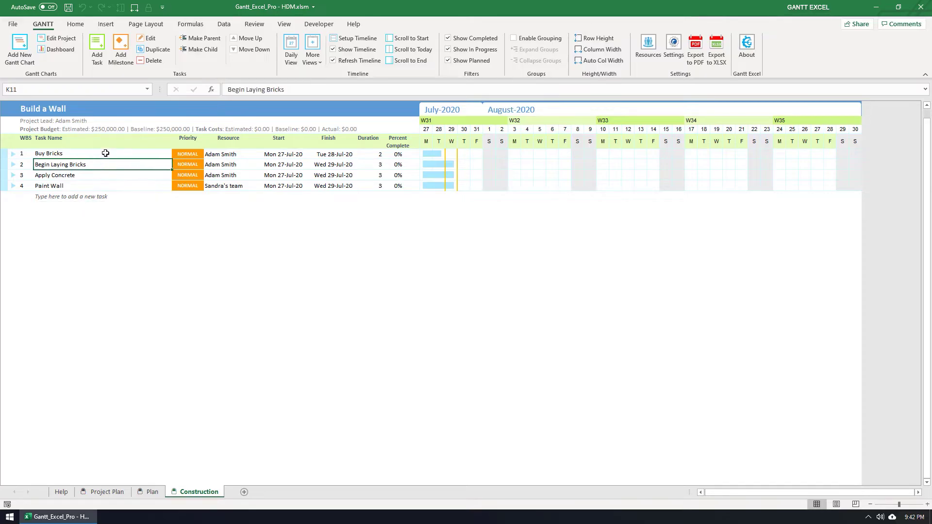
Add Buy Bricks as a Finish to Start predecessor of Begin Laying Bricks and confirm.
left_click(151, 39)
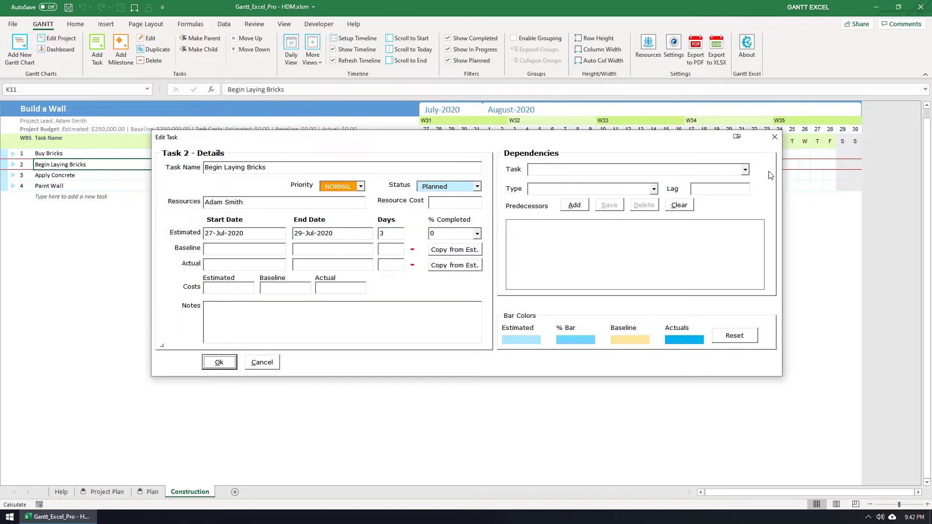
left_click(746, 170)
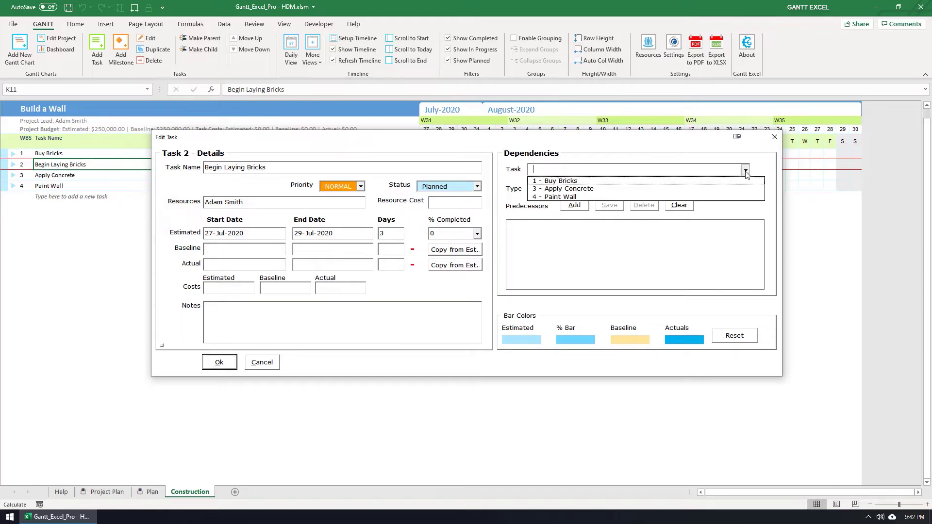
left_click(722, 181)
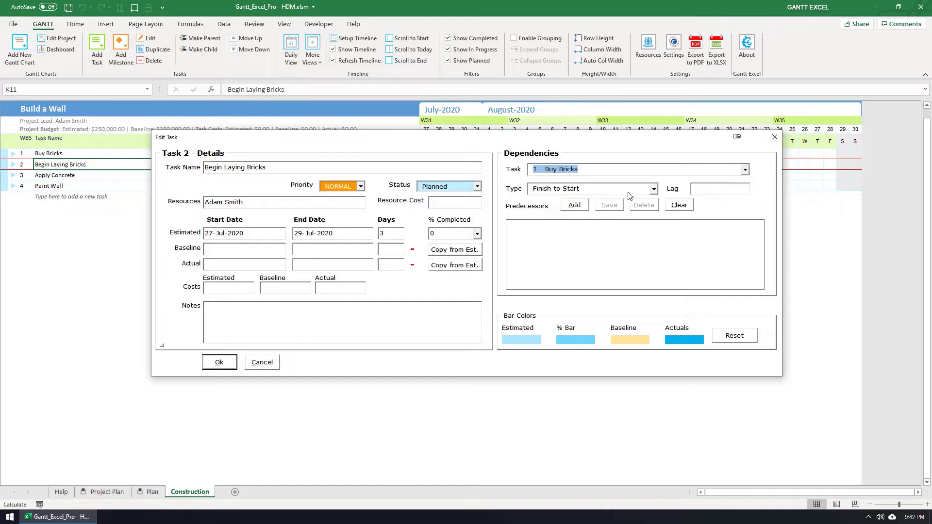
left_click(656, 191)
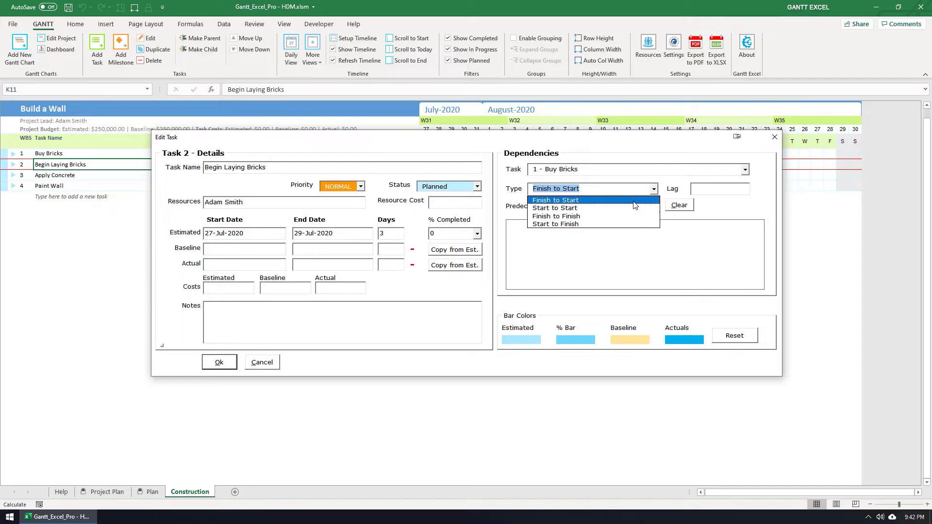
left_click(635, 201)
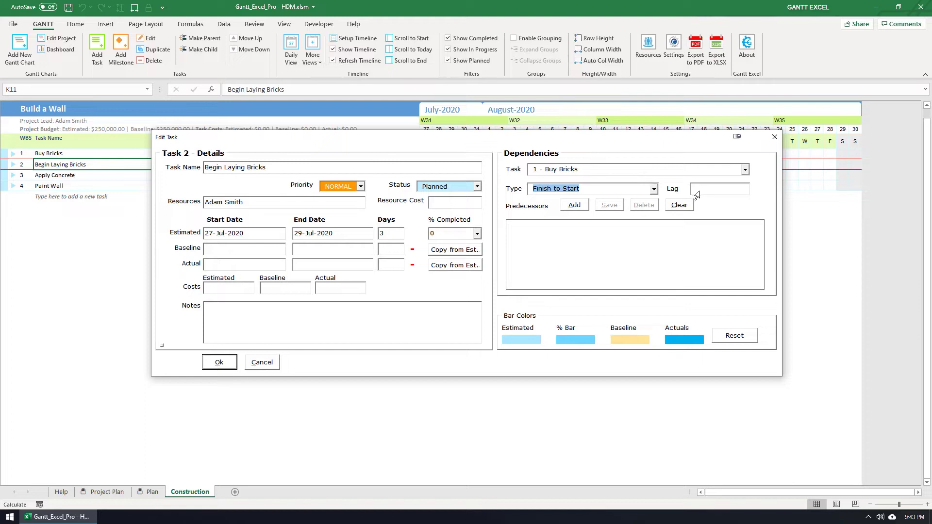
left_click(583, 210)
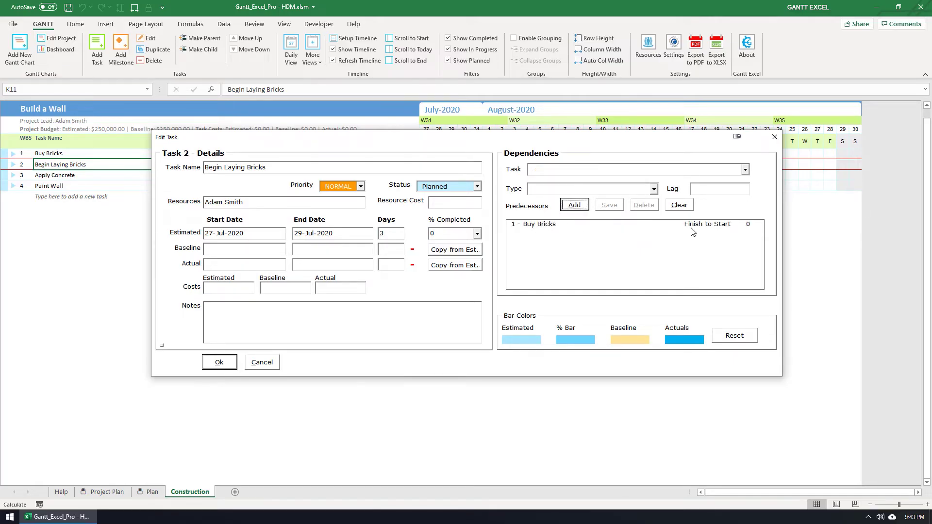
left_click(228, 366)
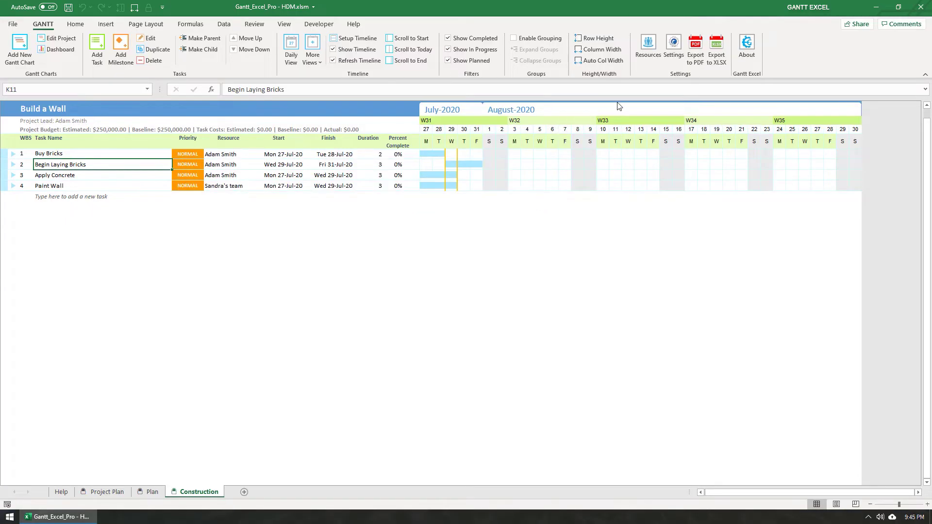
Turn on Show Connectors in the Gantt settings, then select the Apply Concrete task.
left_click(674, 63)
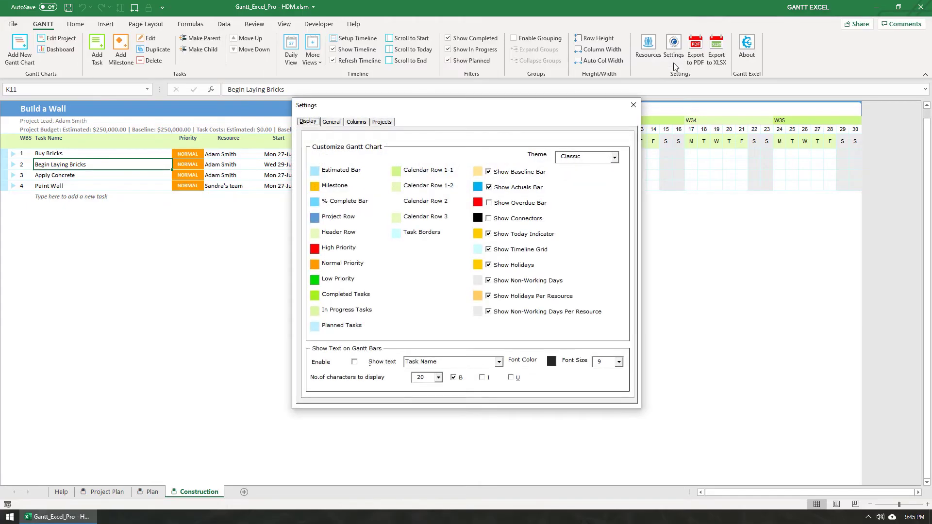
left_click(488, 220)
left_click(633, 105)
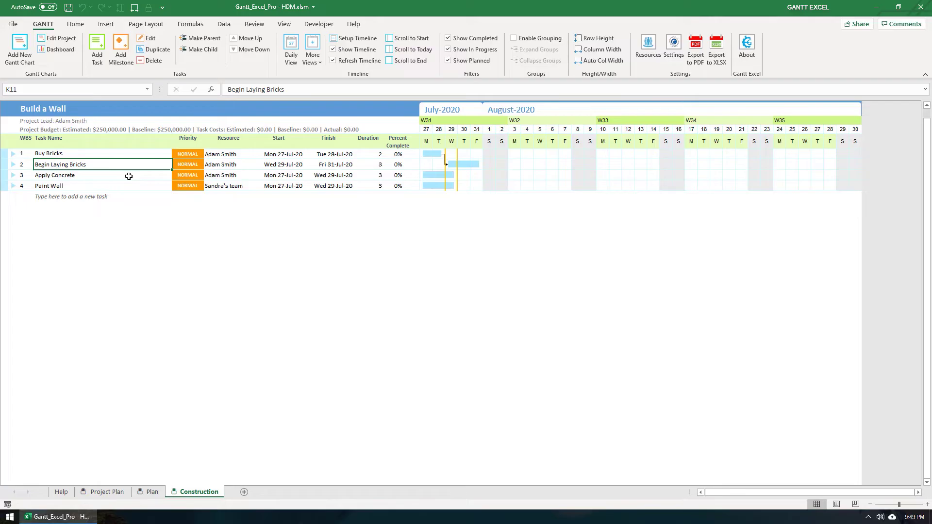
left_click(128, 177)
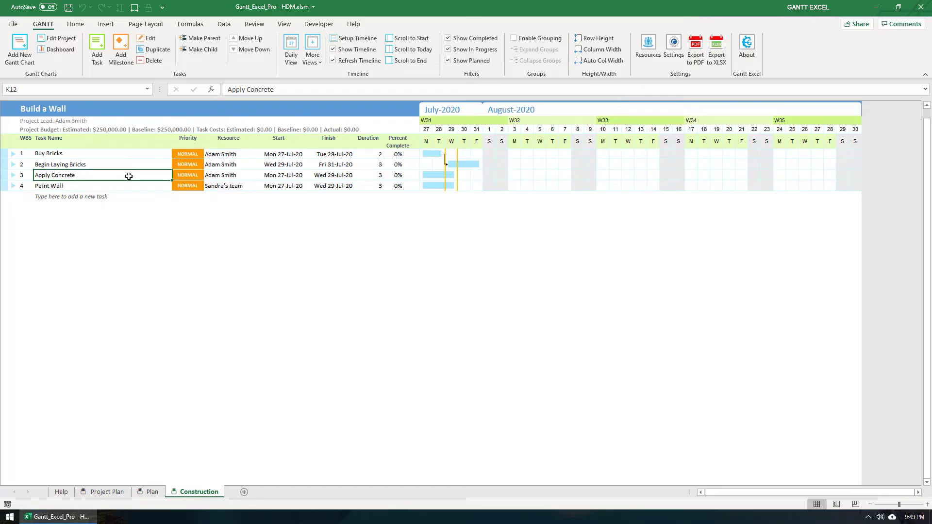
Give Apply Concrete a Start to Start predecessor link to Begin Laying Bricks and save.
double_click(129, 176)
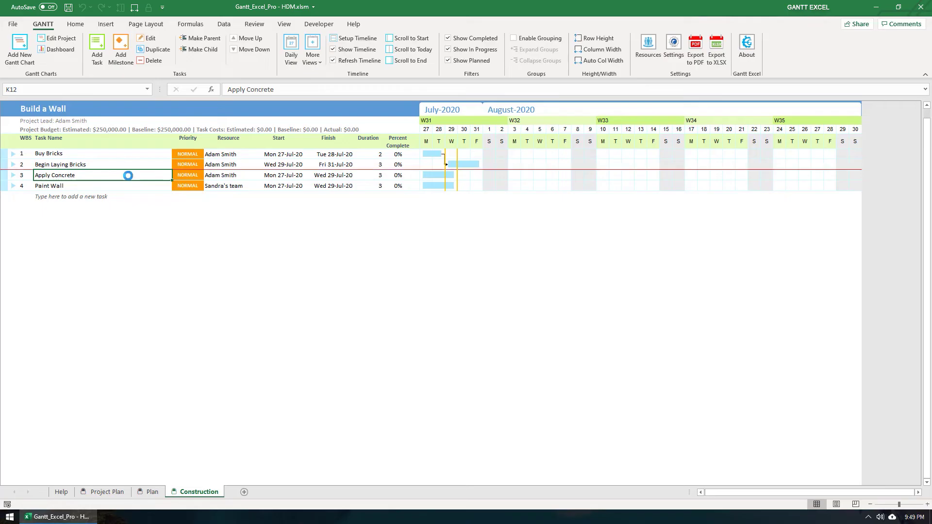
left_click(746, 170)
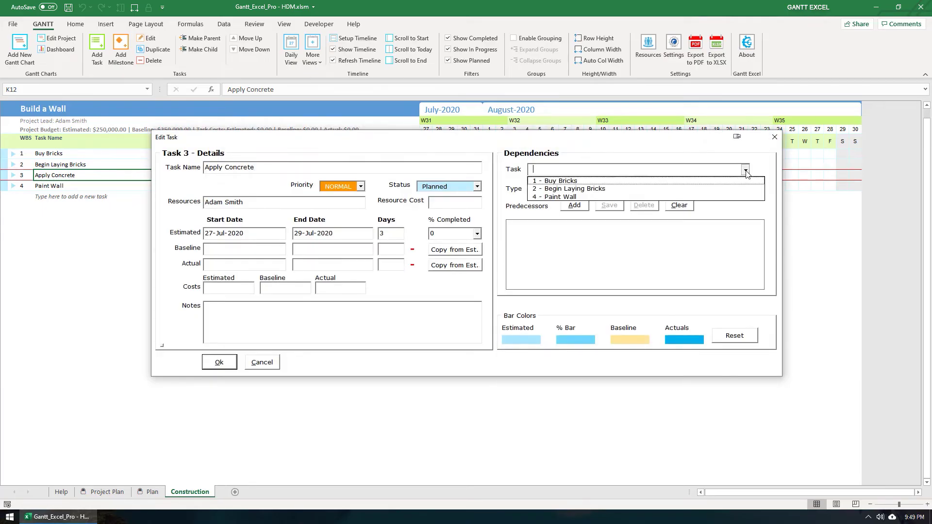
left_click(602, 189)
left_click(654, 189)
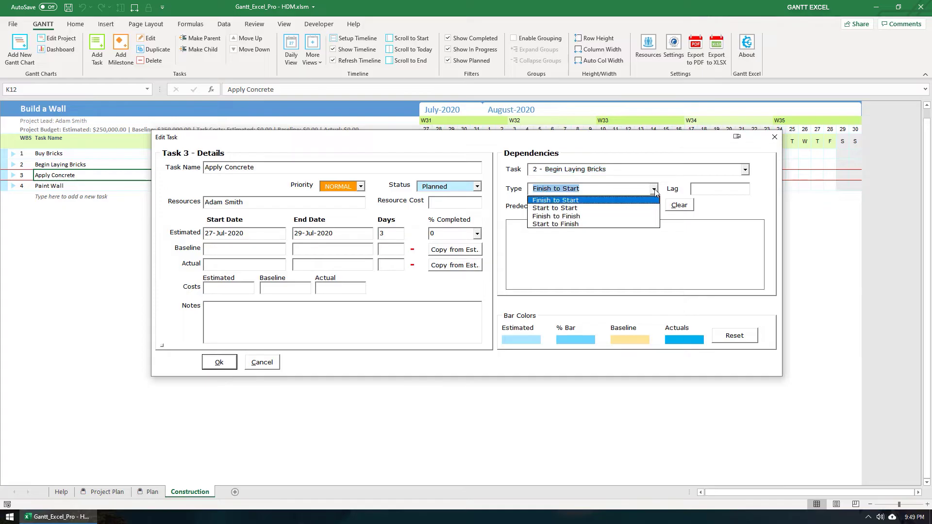
left_click(613, 208)
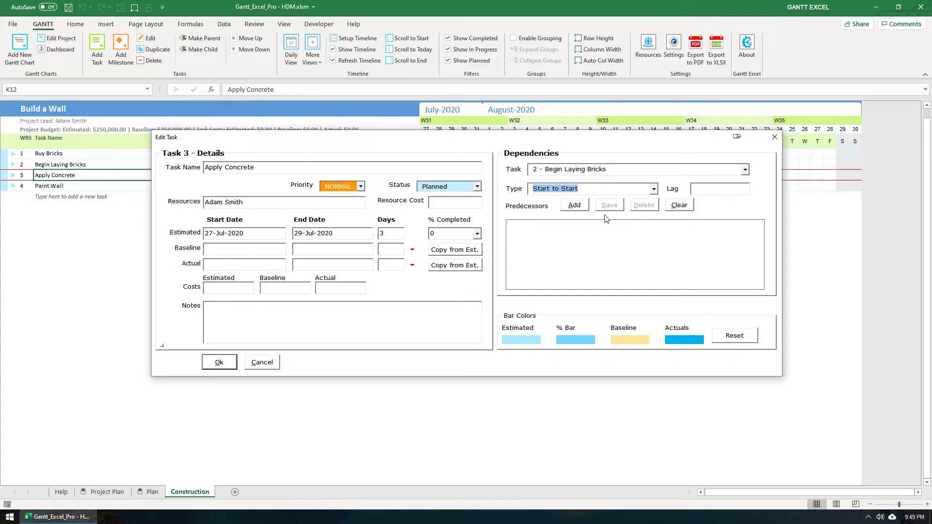
left_click(582, 209)
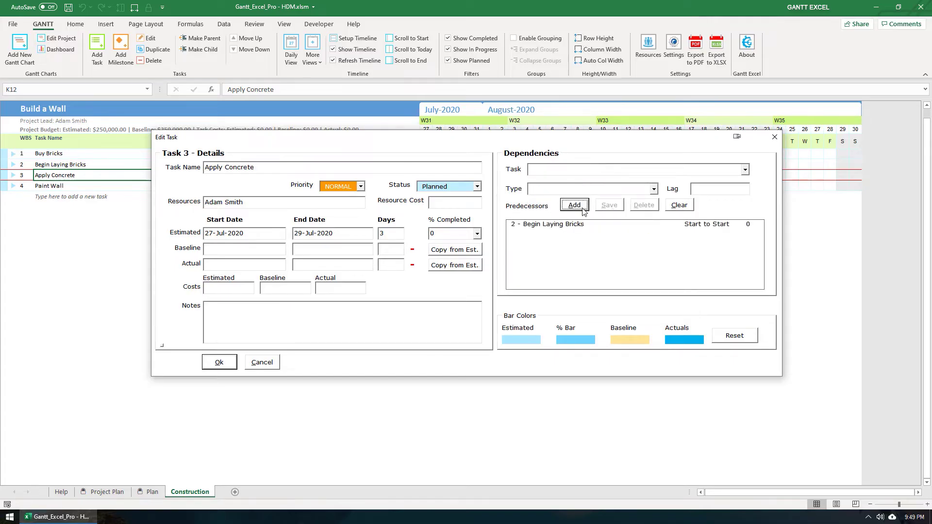
left_click(225, 368)
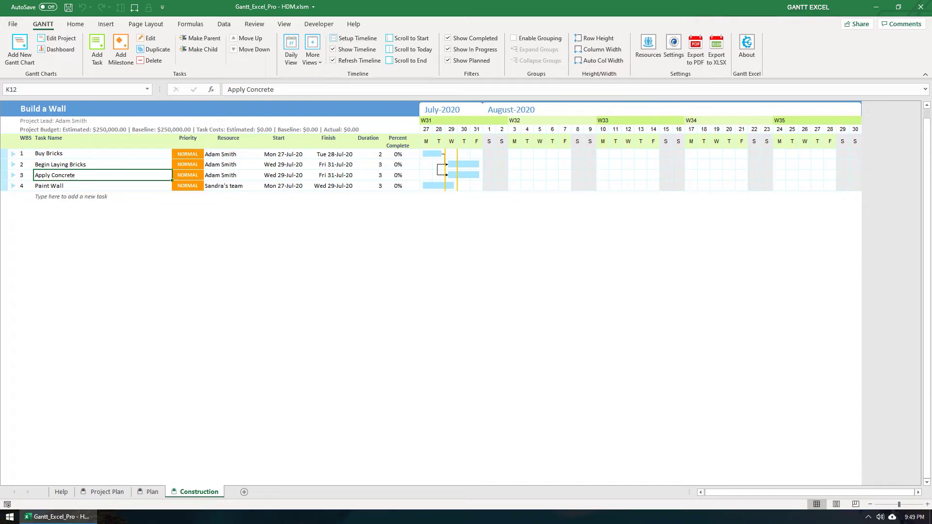
left_click(92, 176)
Make Paint Wall follow Apply Concrete as Finish to Start with a 5-day lag.
left_click(112, 186)
right_click(113, 185)
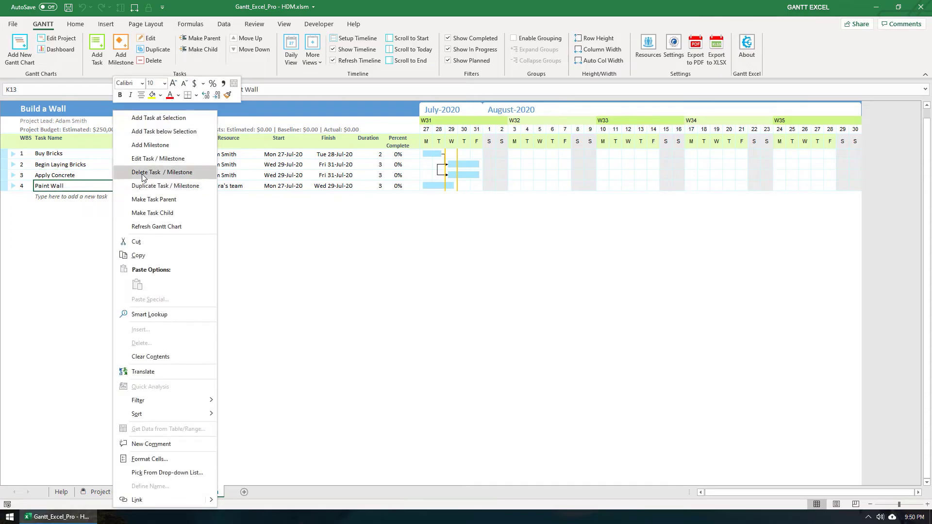
left_click(169, 159)
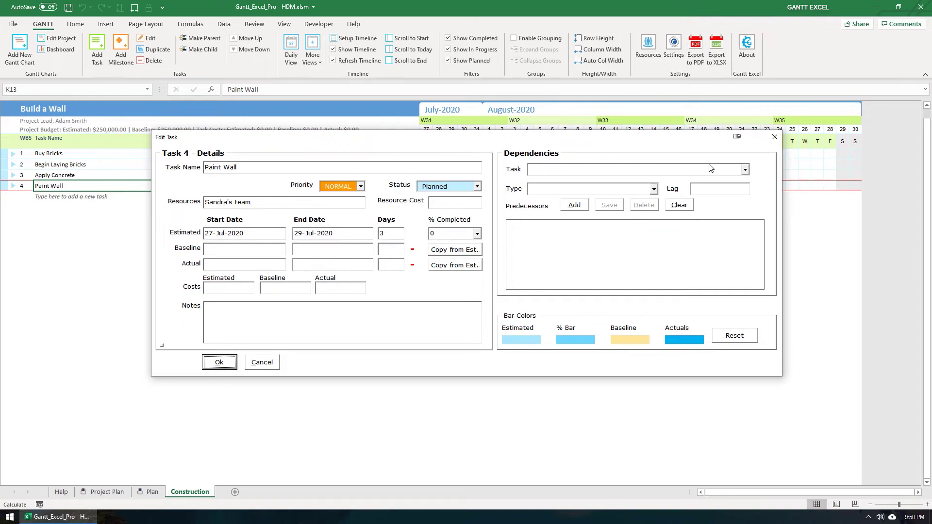
left_click(745, 170)
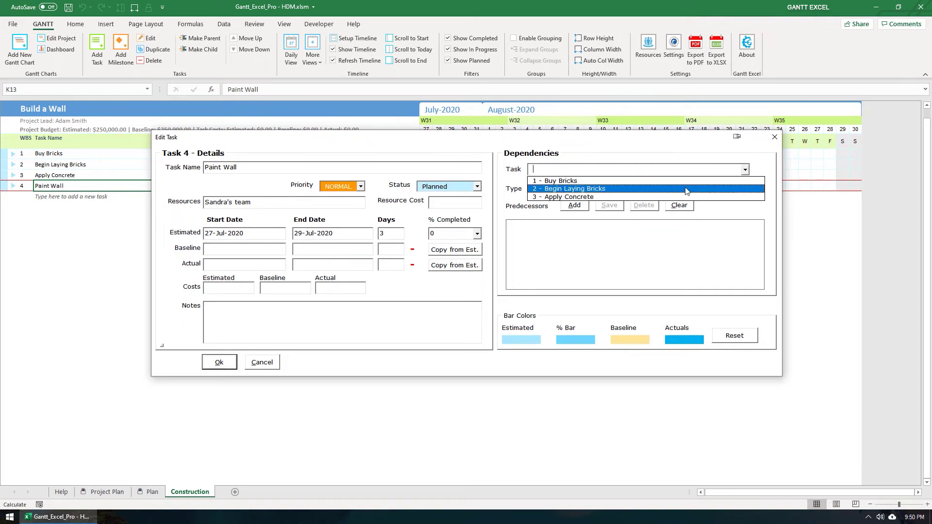
left_click(671, 197)
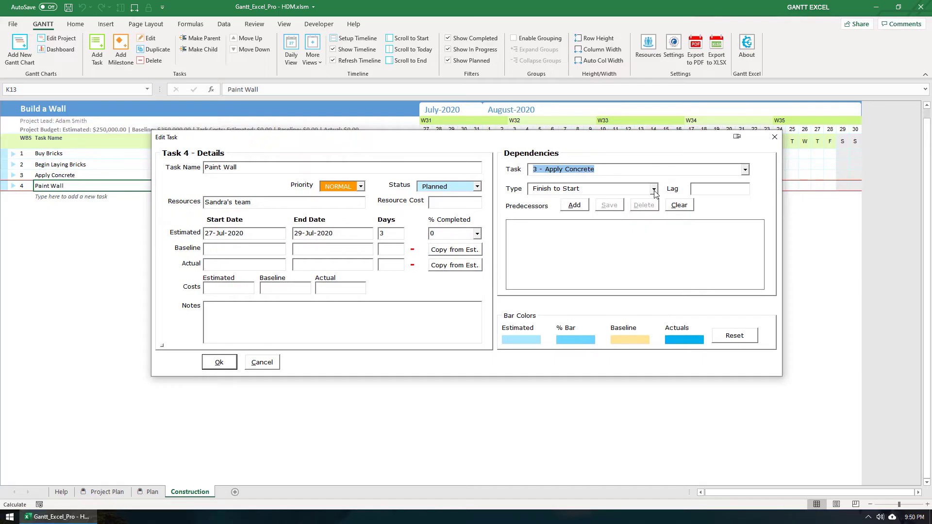
left_click(704, 193)
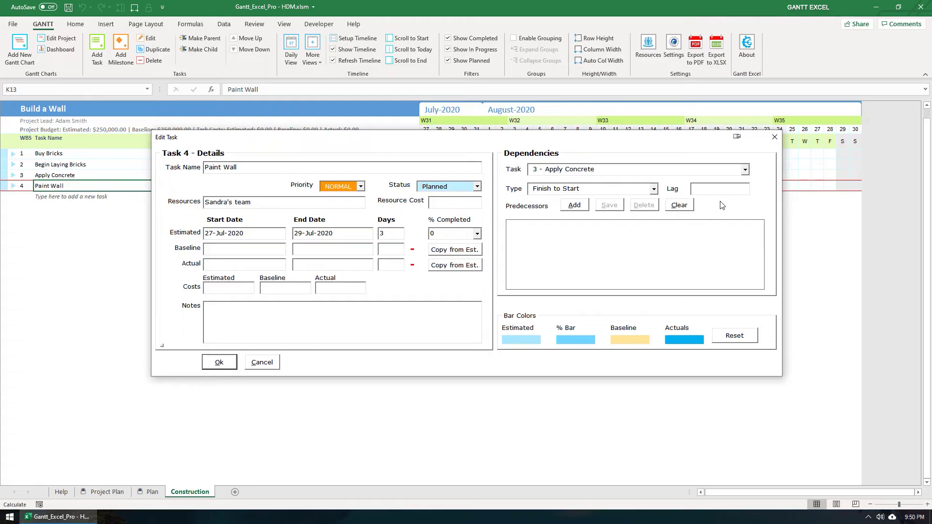
type("5")
left_click(586, 212)
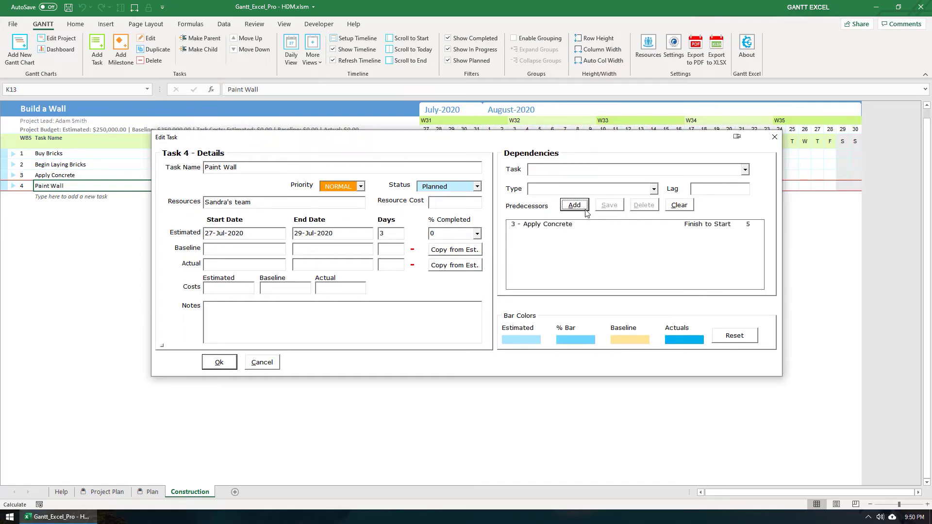
left_click(219, 362)
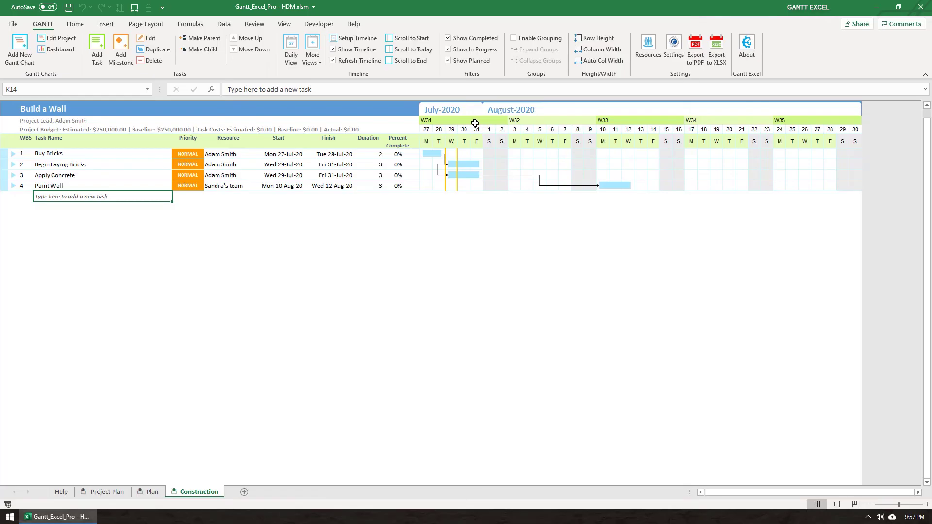
Set Buy Bricks' start date to Monday 3 August 2020 in the date picker.
left_click(295, 154)
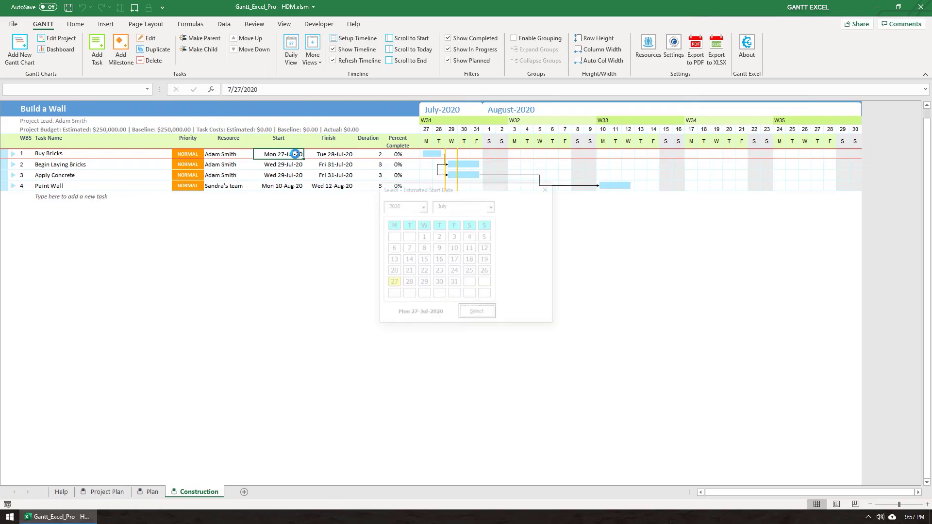
left_click(492, 206)
left_click(463, 263)
left_click(392, 248)
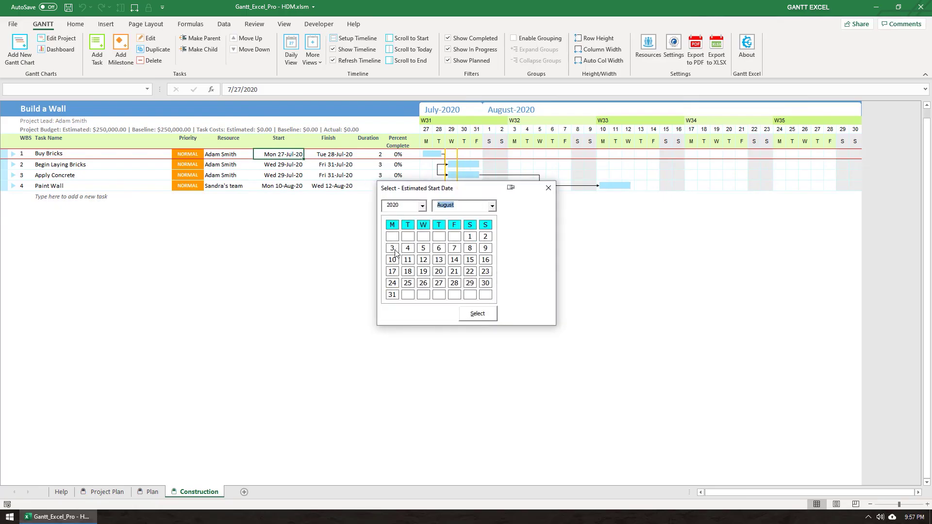
left_click(491, 318)
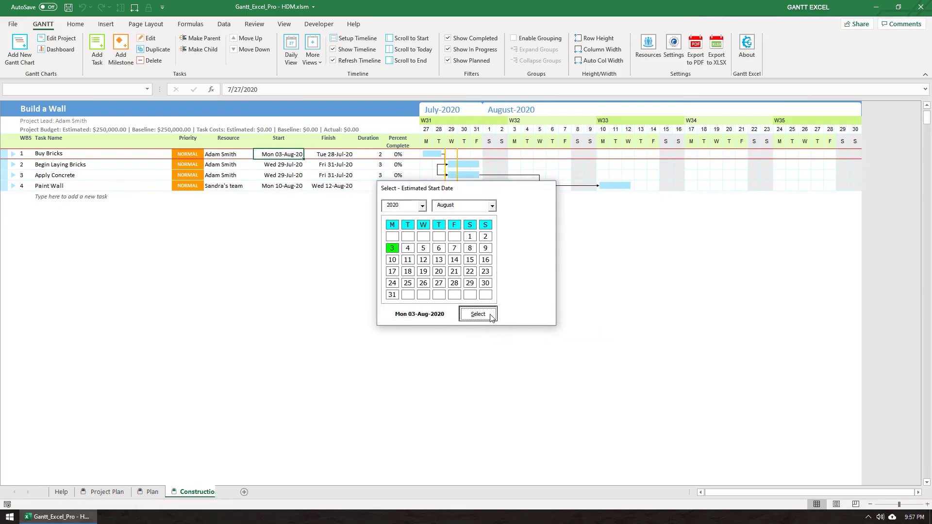